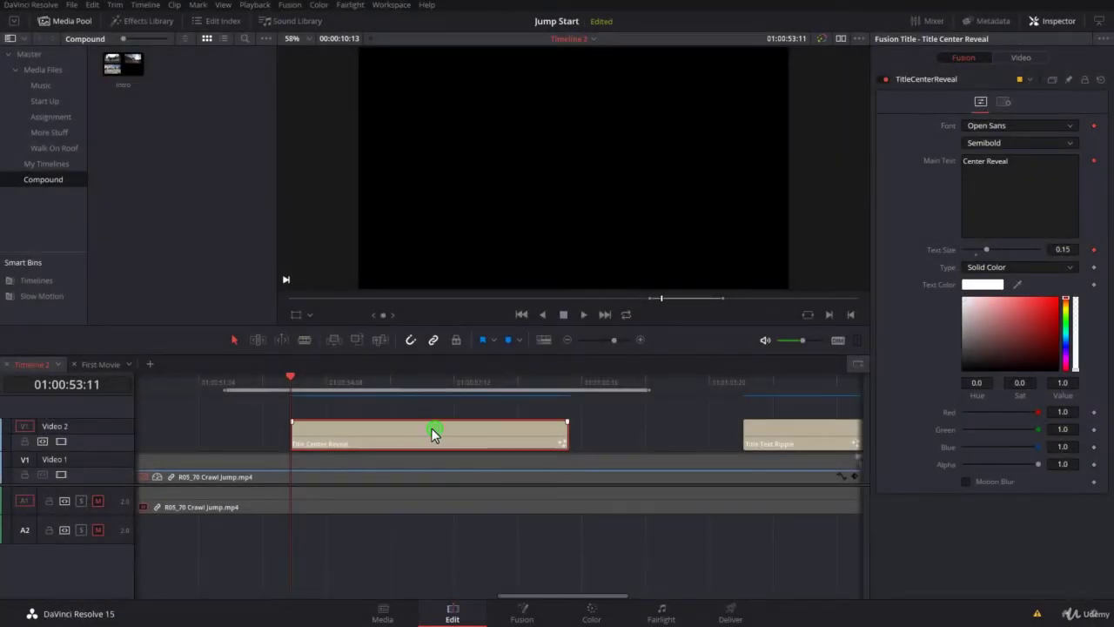
Step: Show retime controls on the Center Reveal title clip and display the Effects Library titles
key("ctrl+r")
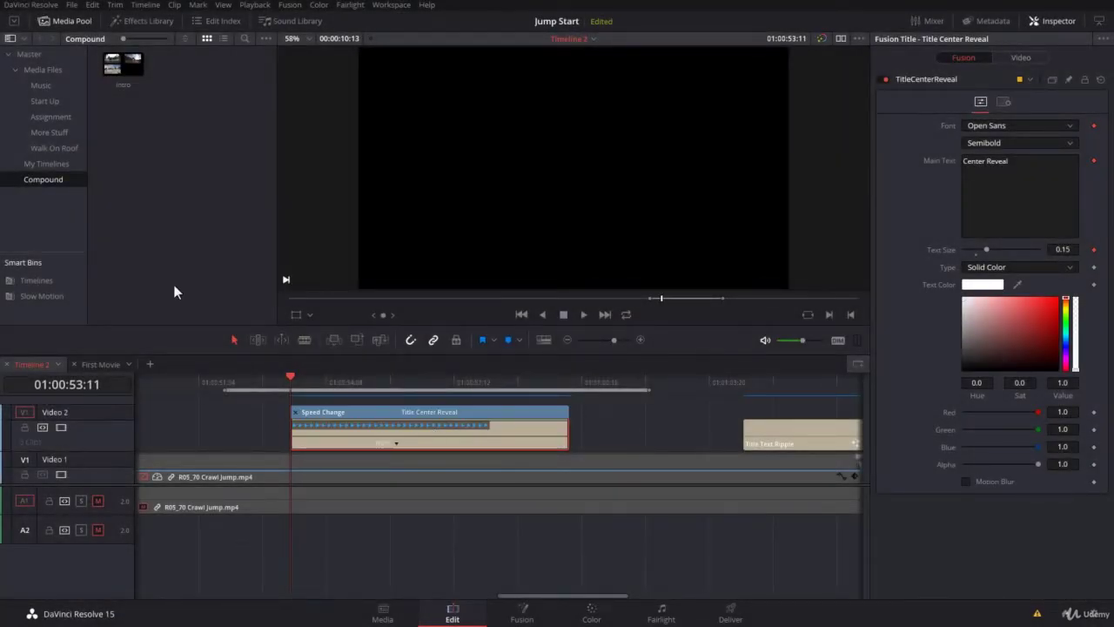
left_click(146, 22)
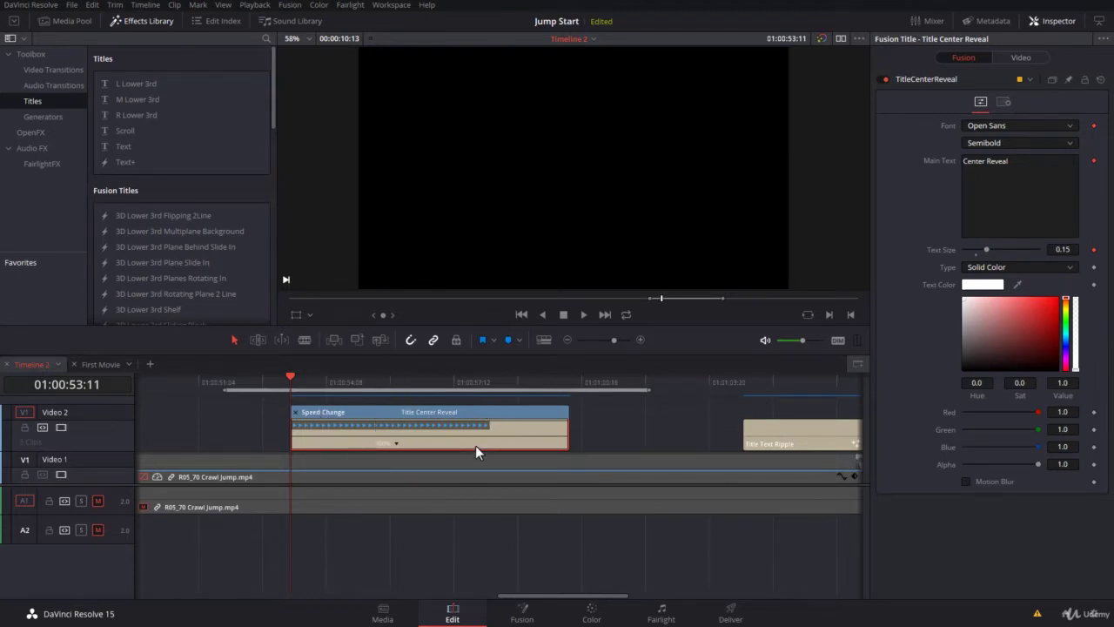
left_click(464, 425)
Step: Nest the title and its speed change into a new compound clip named 'Center Reveal'
right_click(431, 410)
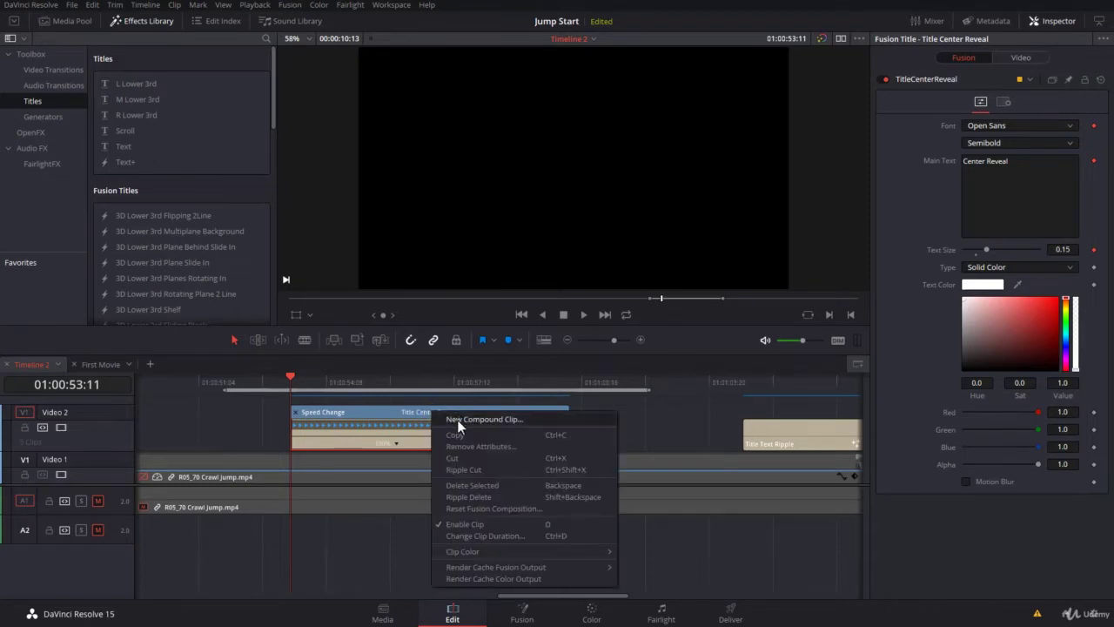
left_click(457, 419)
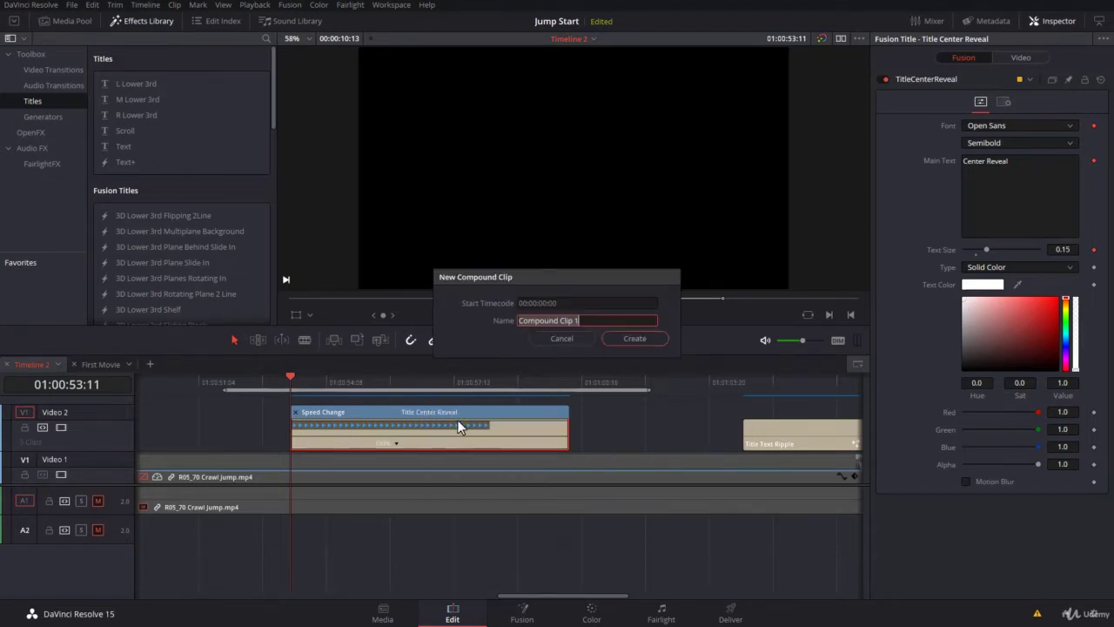
type("Center Reveal")
left_click(634, 340)
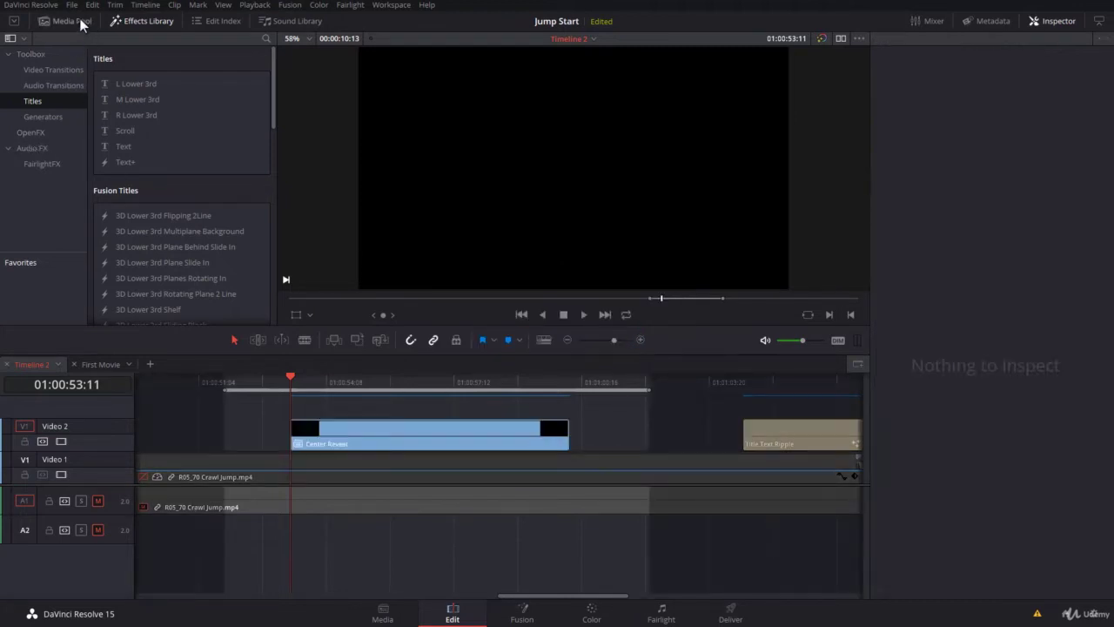
Step: Show the Compound bin in the Media Pool and select the Center Reveal clip on the timeline
left_click(77, 19)
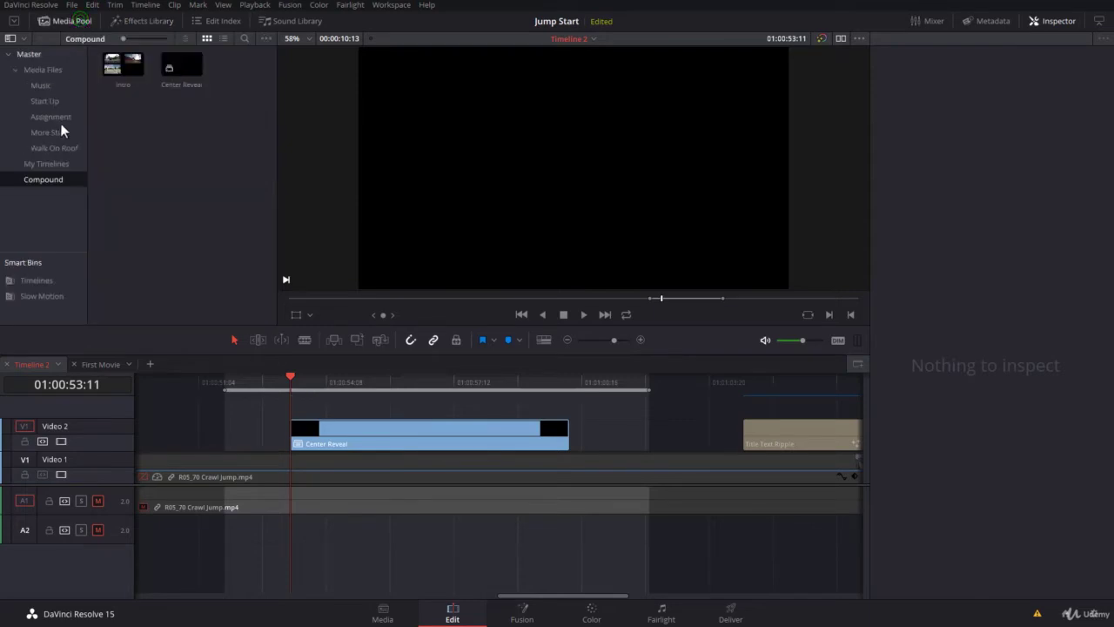
left_click(29, 181)
left_click(448, 435)
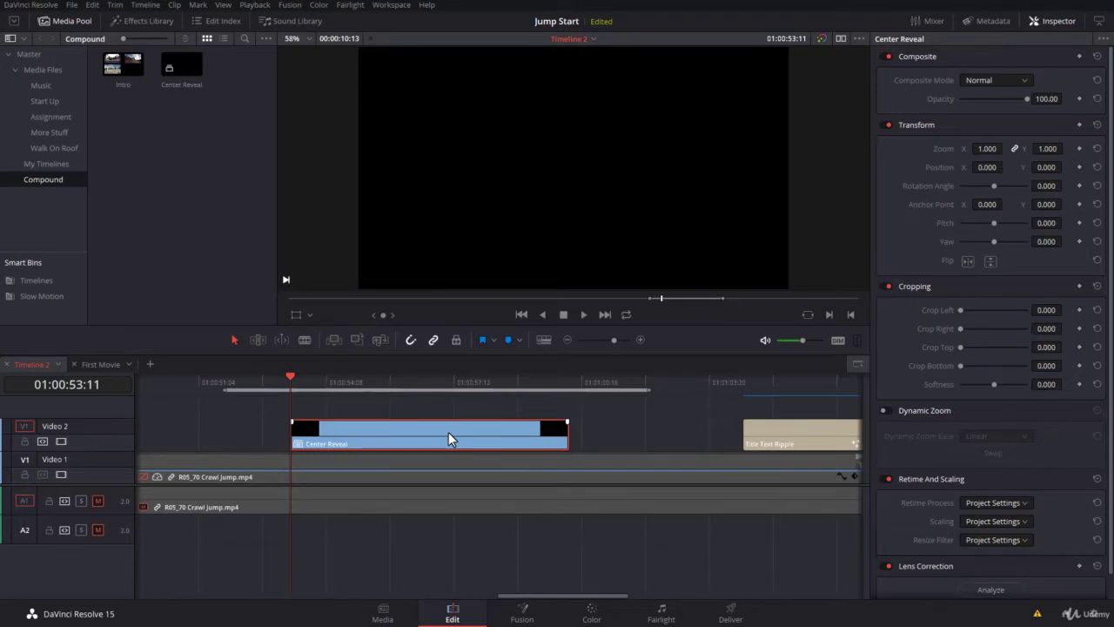
Step: Set Render Cache Fusion Output to On for the Center Reveal compound clip
right_click(449, 432)
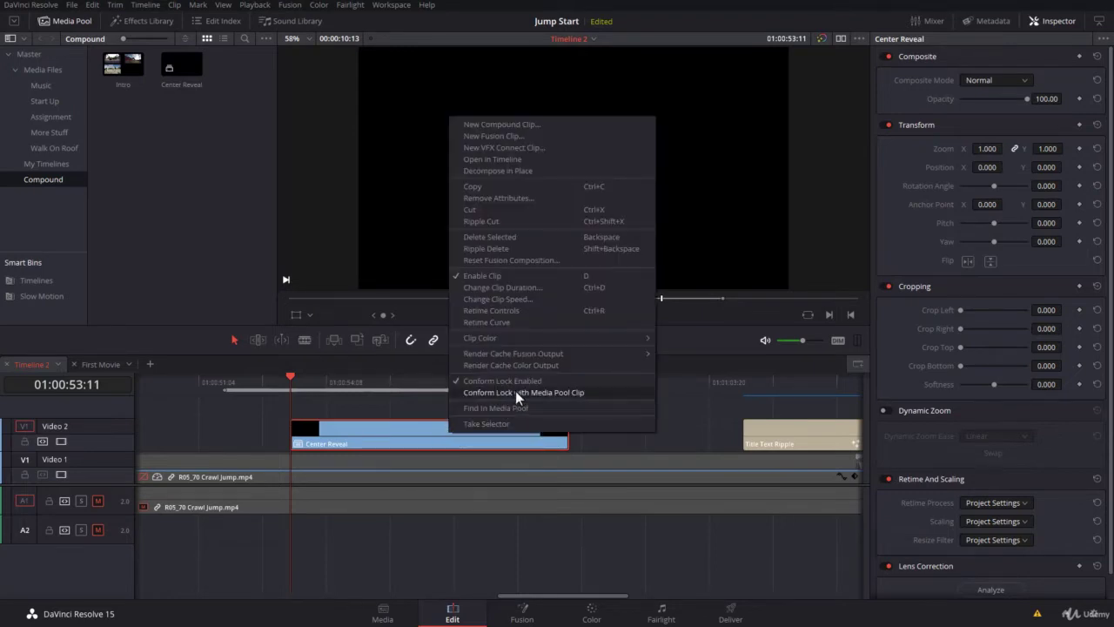
mouse_move(495, 356)
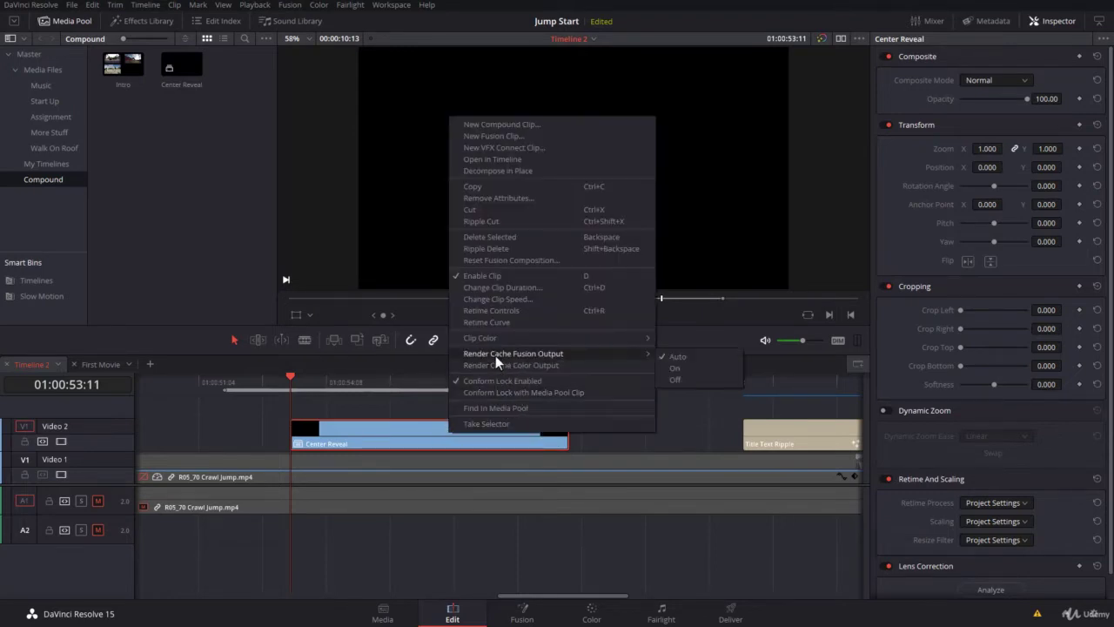
left_click(686, 369)
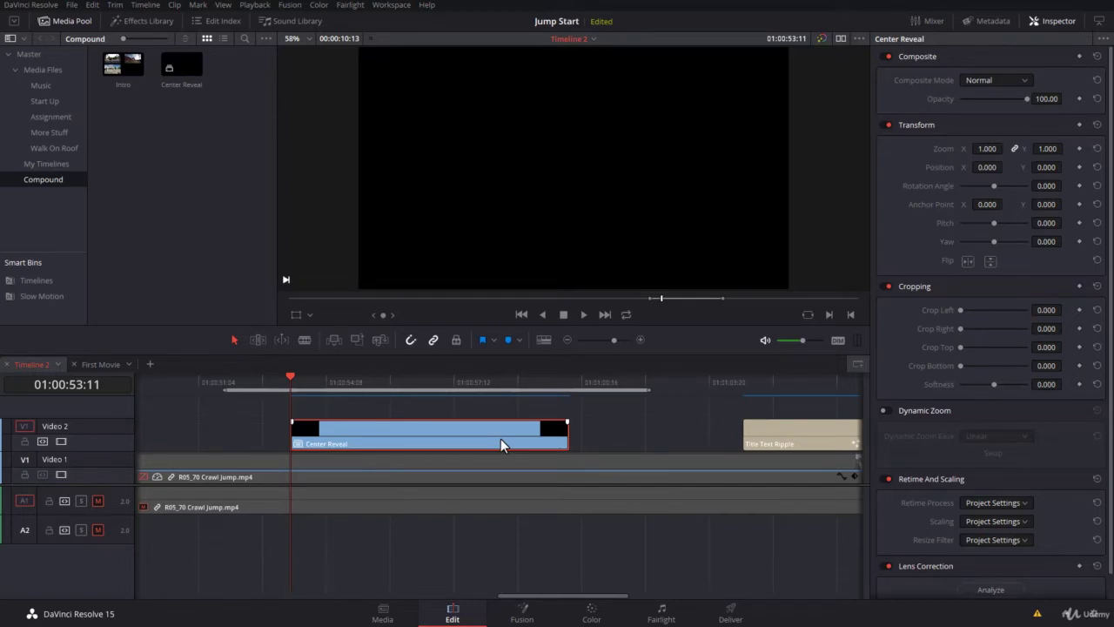
Step: Show retime controls and change the Center Reveal compound clip's speed to 200%
key("ctrl+r")
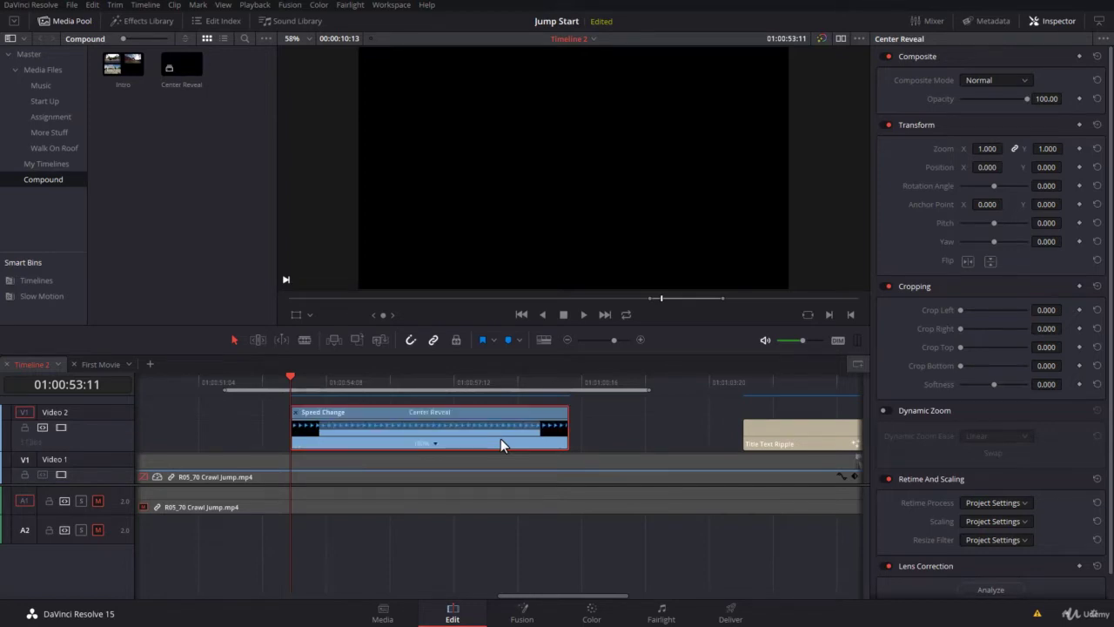
left_click(435, 443)
mouse_move(477, 488)
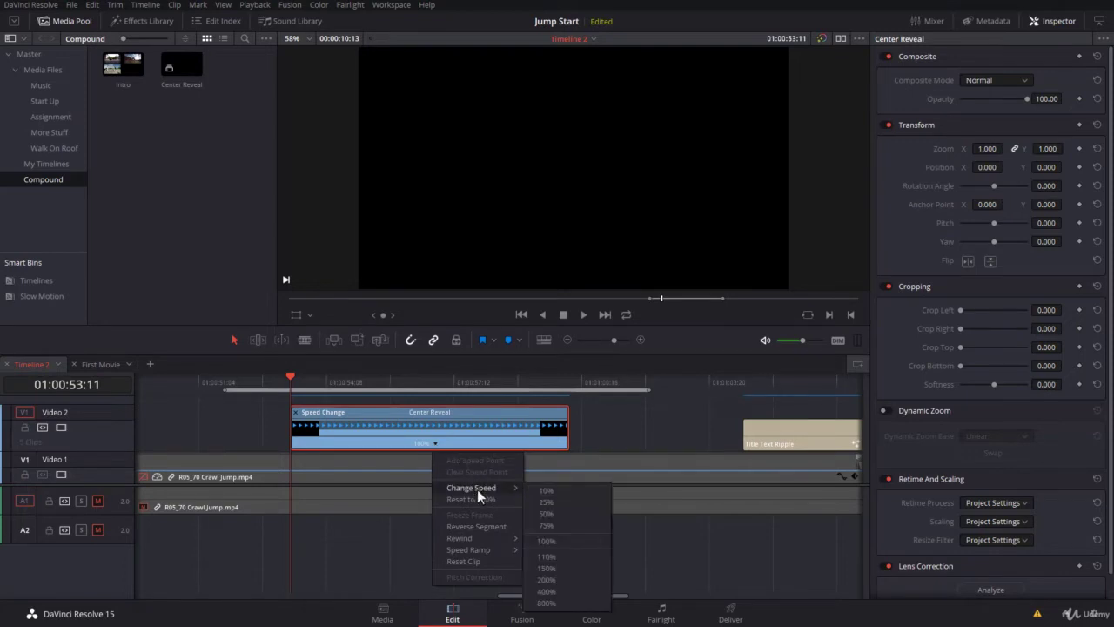
left_click(559, 579)
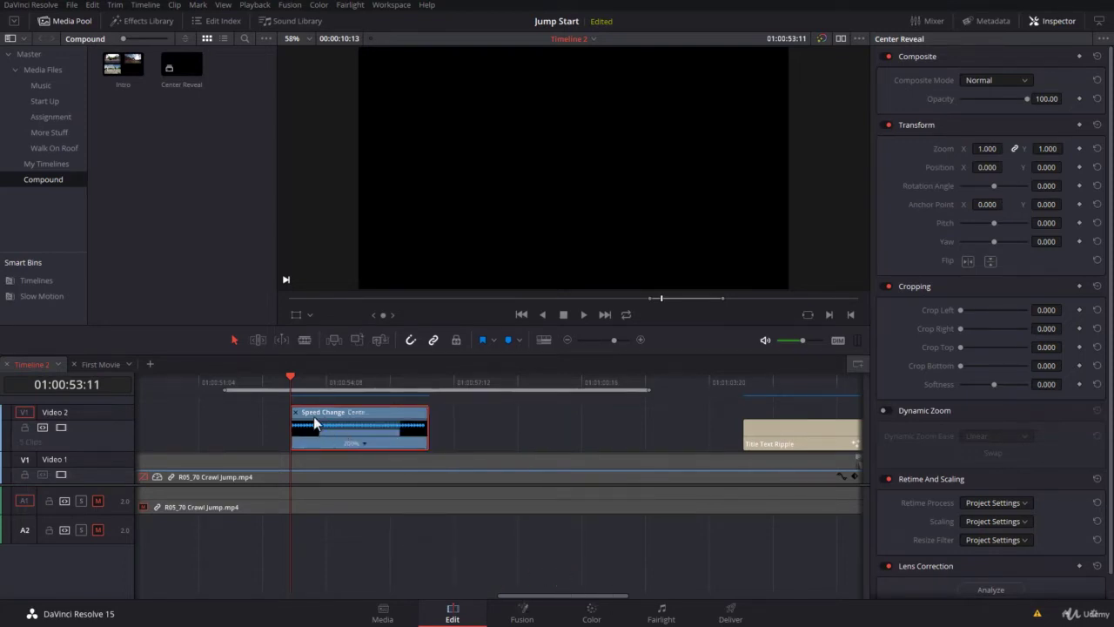
Step: Play back the 200% clip, then undo the change back to 100%
key("slash")
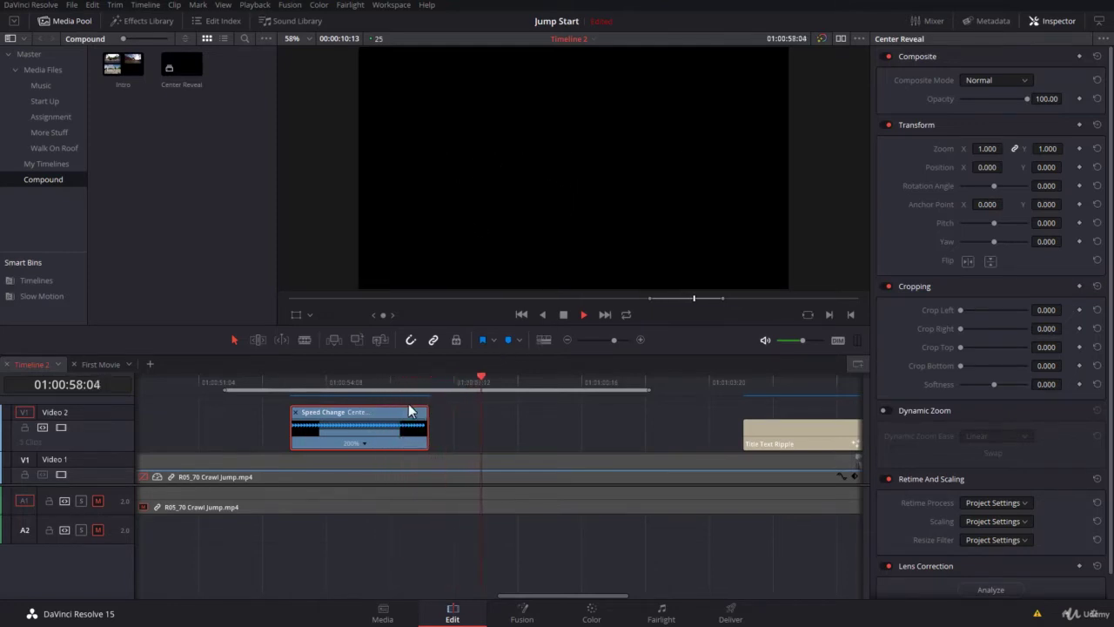
key("Up")
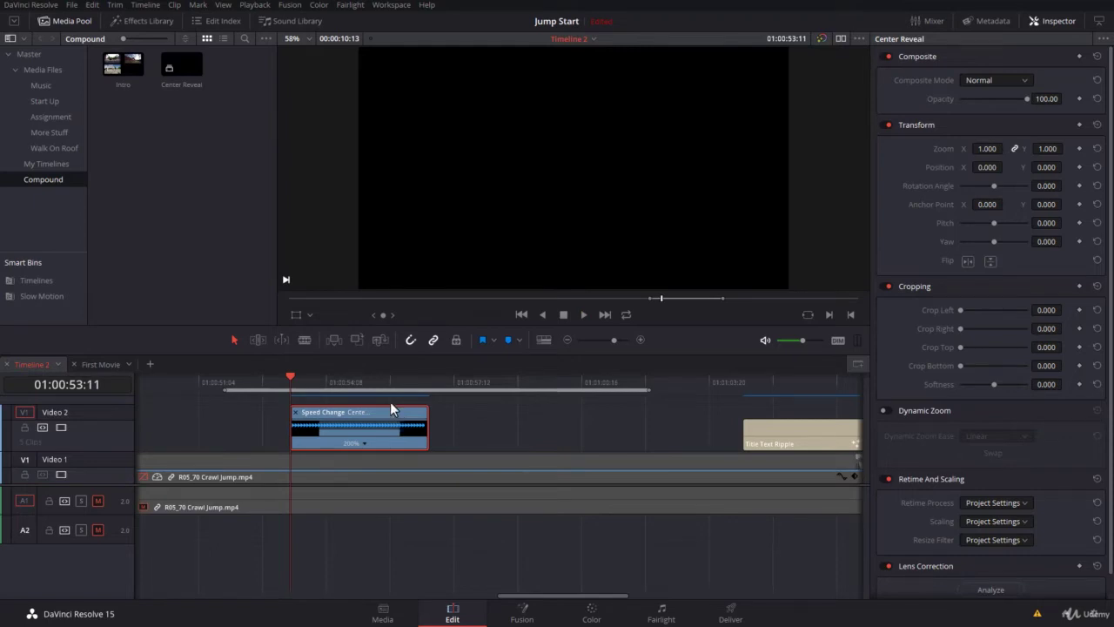
key("ctrl+z")
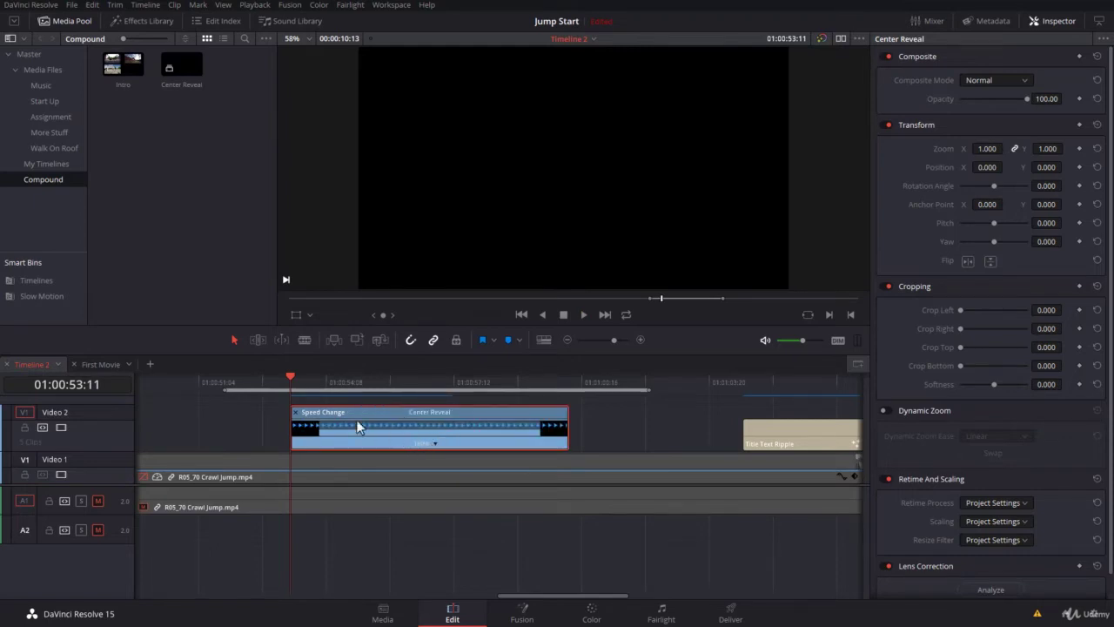
Step: Add a first speed point where the title starts animating in
left_click(291, 380)
left_click_drag(293, 380, 336, 405)
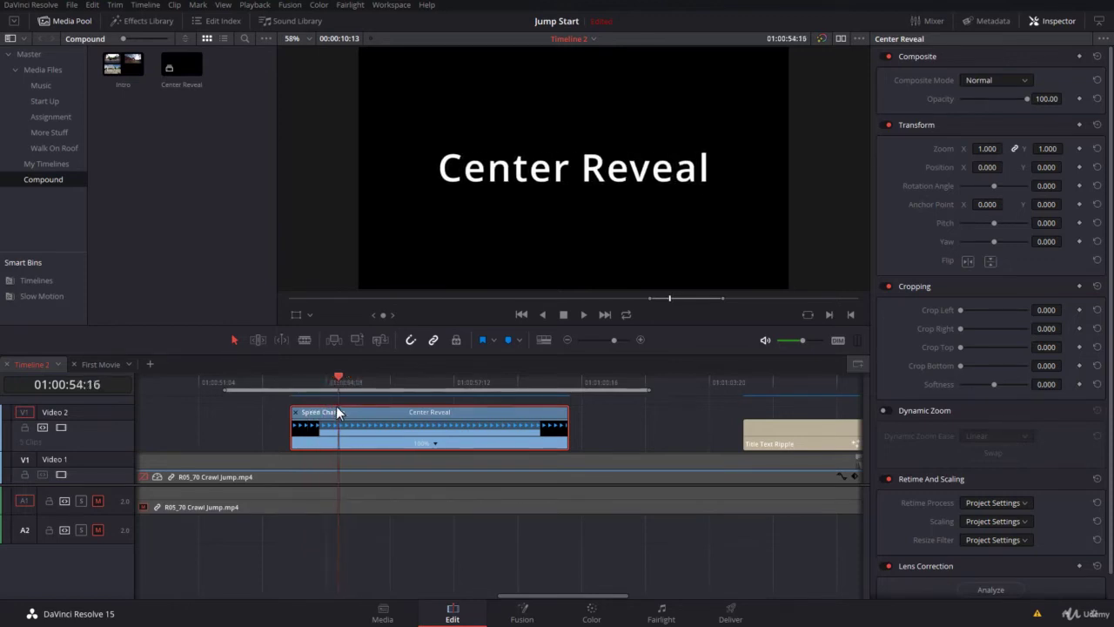
left_click(435, 443)
left_click(452, 462)
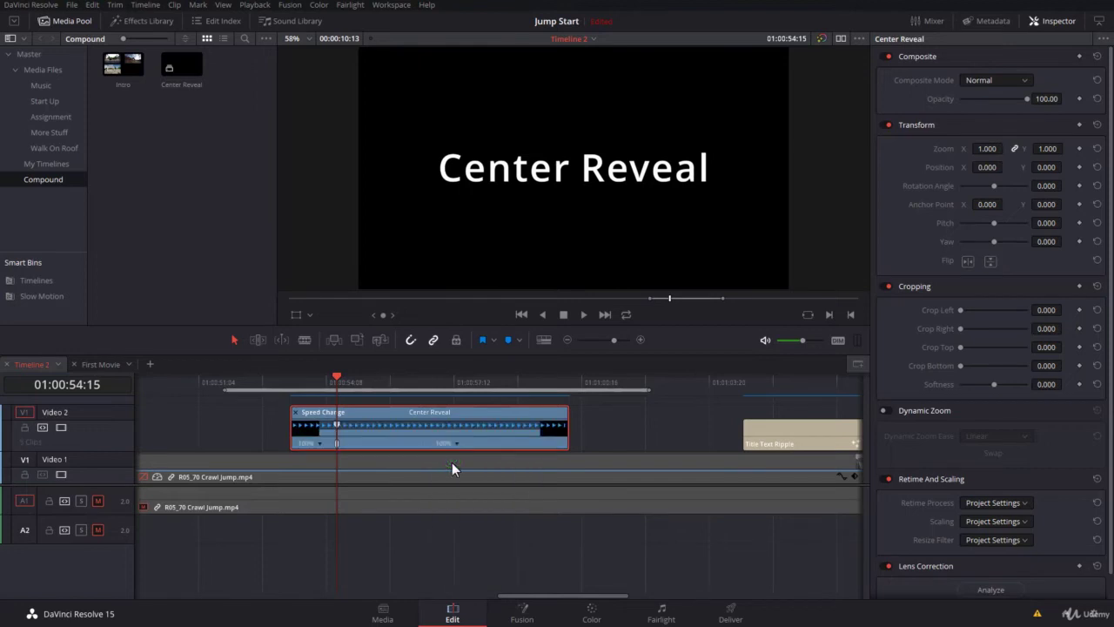
Step: Add a second speed point on the exact frame near the end of the reveal
left_click_drag(338, 381, 518, 429)
key("Right")
key("Right")
key("Left")
key("Right")
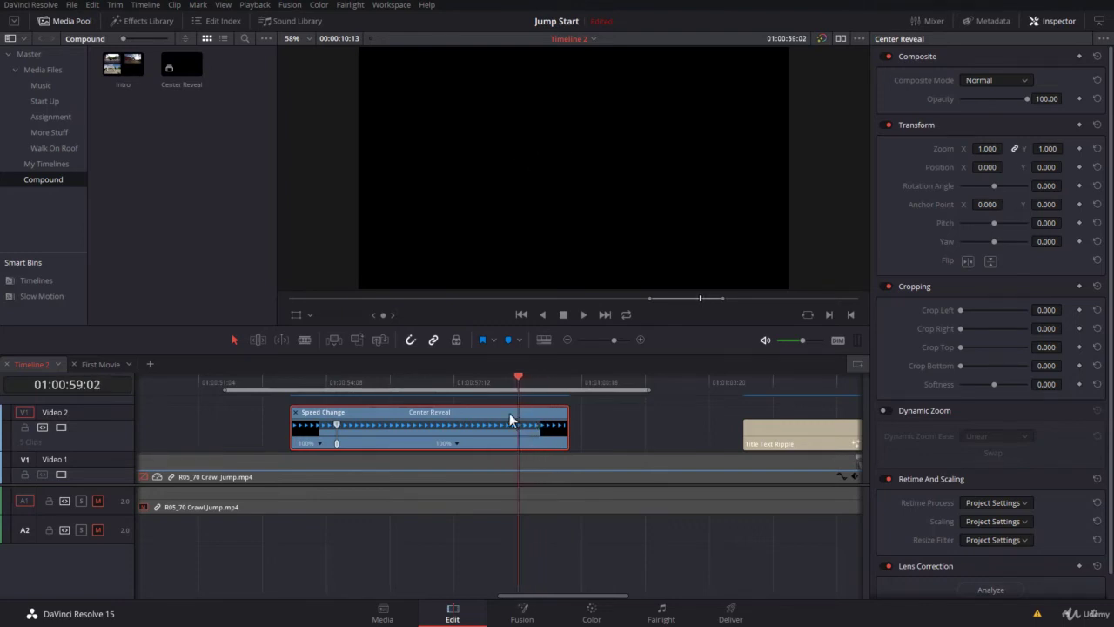
left_click(456, 443)
left_click(477, 457)
Step: Speed up the first section to 150% and the last section to 150%
left_click(320, 442)
mouse_move(336, 487)
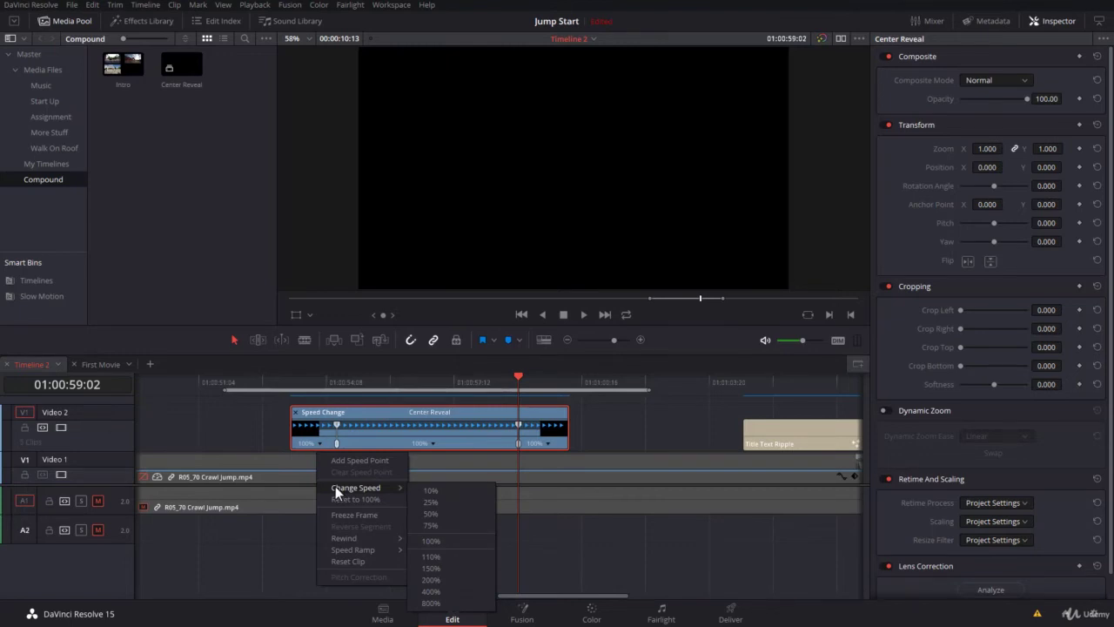
left_click(443, 569)
left_click(533, 443)
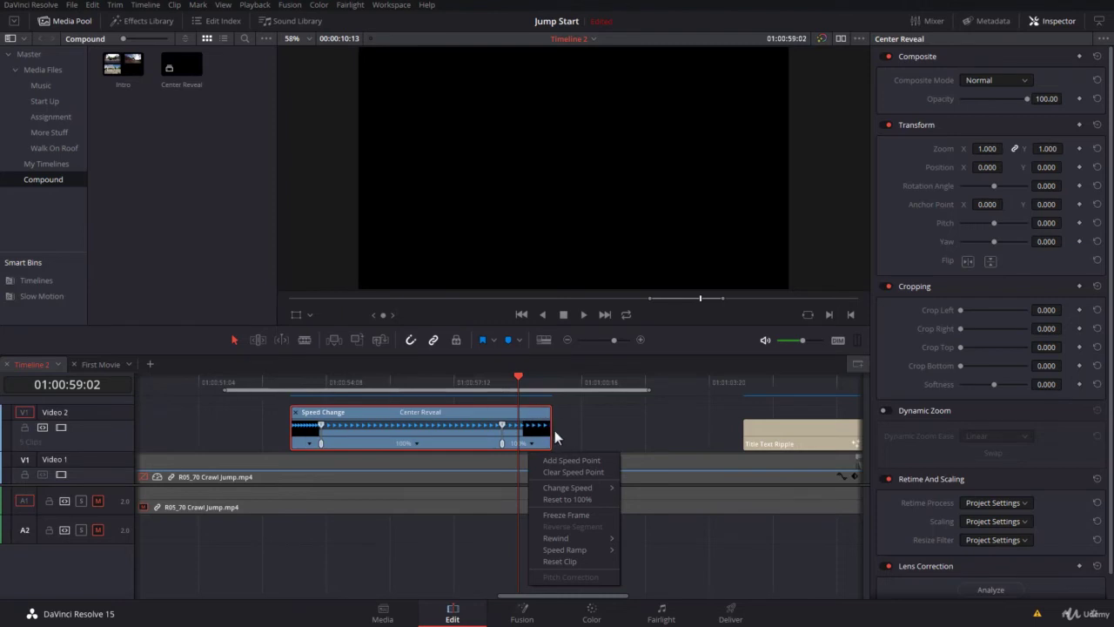
mouse_move(582, 487)
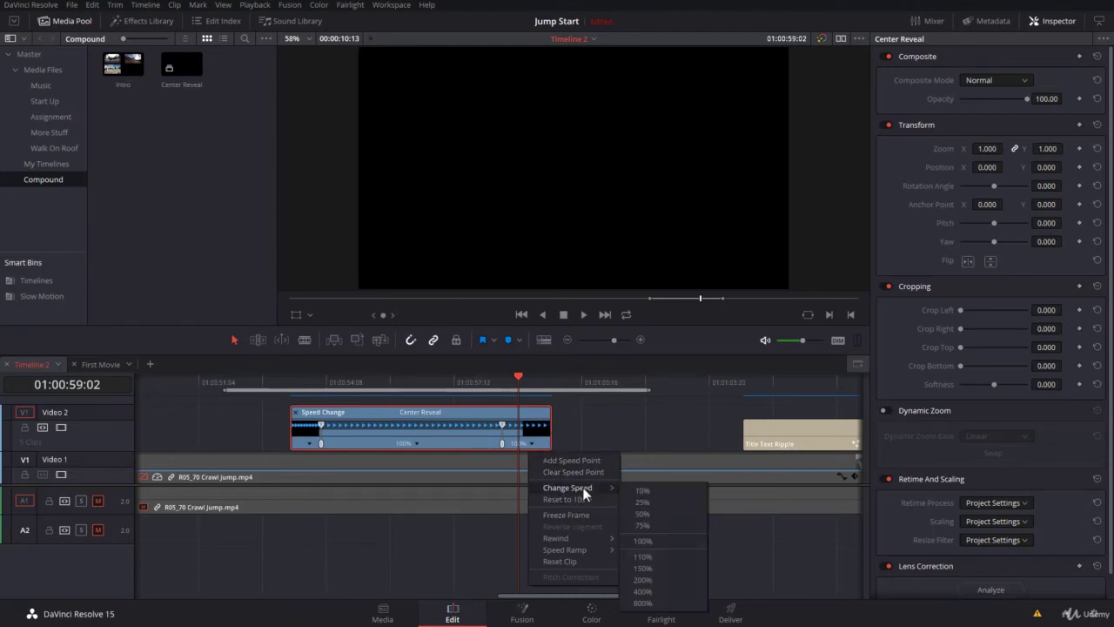
left_click(649, 567)
Step: Return to the clip's start and play through the retimed title
left_click_drag(311, 388, 292, 388)
key("j")
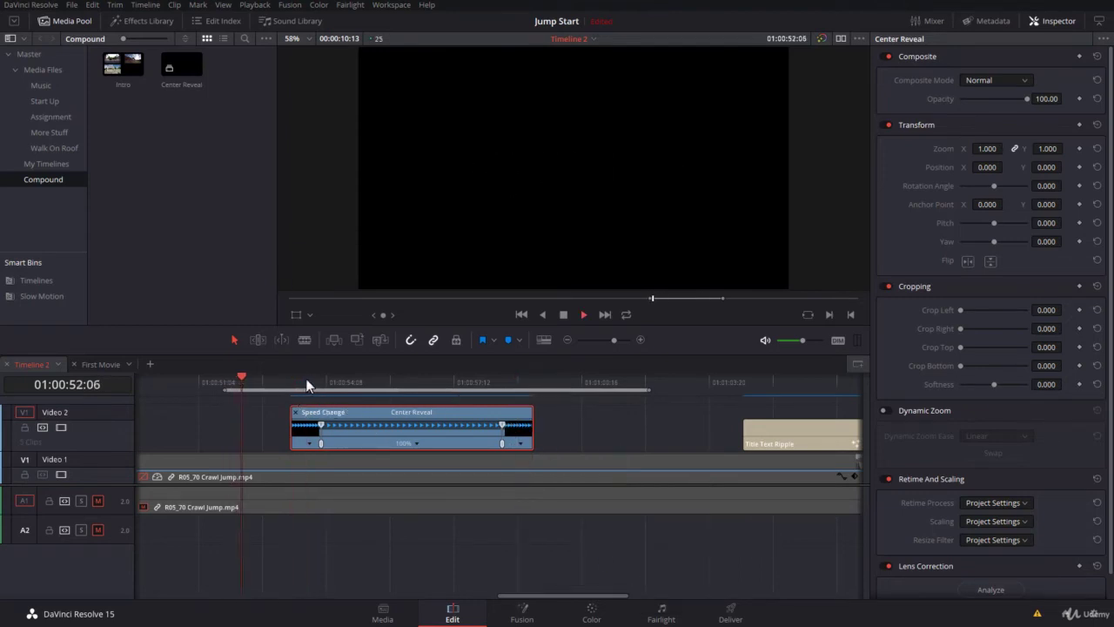
key("l")
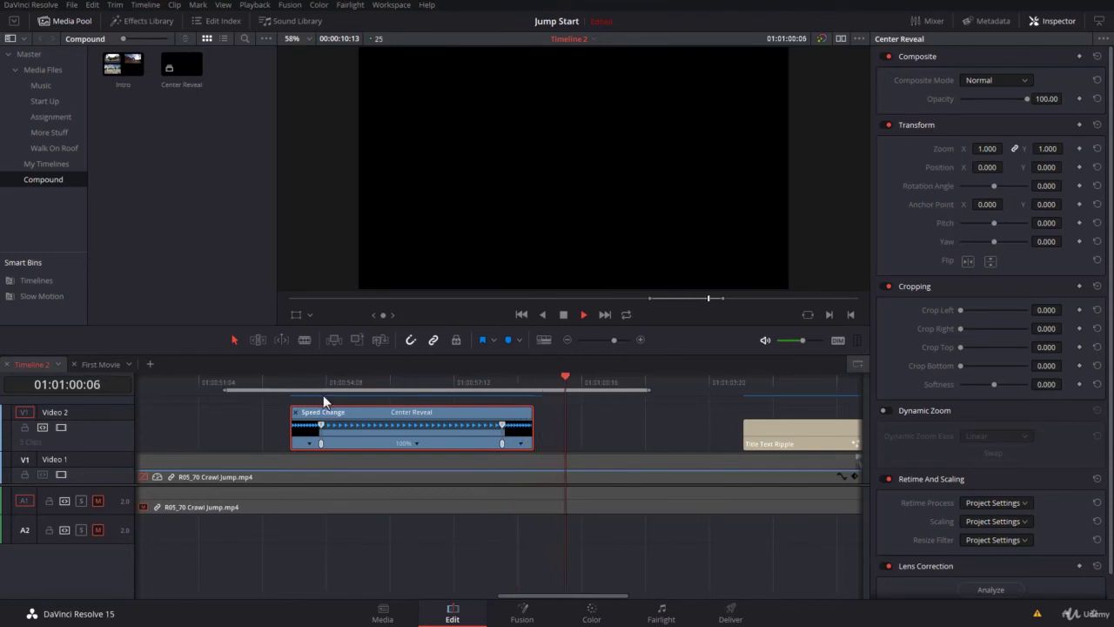
Step: Reset the first and last sections of the Center Reveal clip to 100% speed
key("Up")
key("Up")
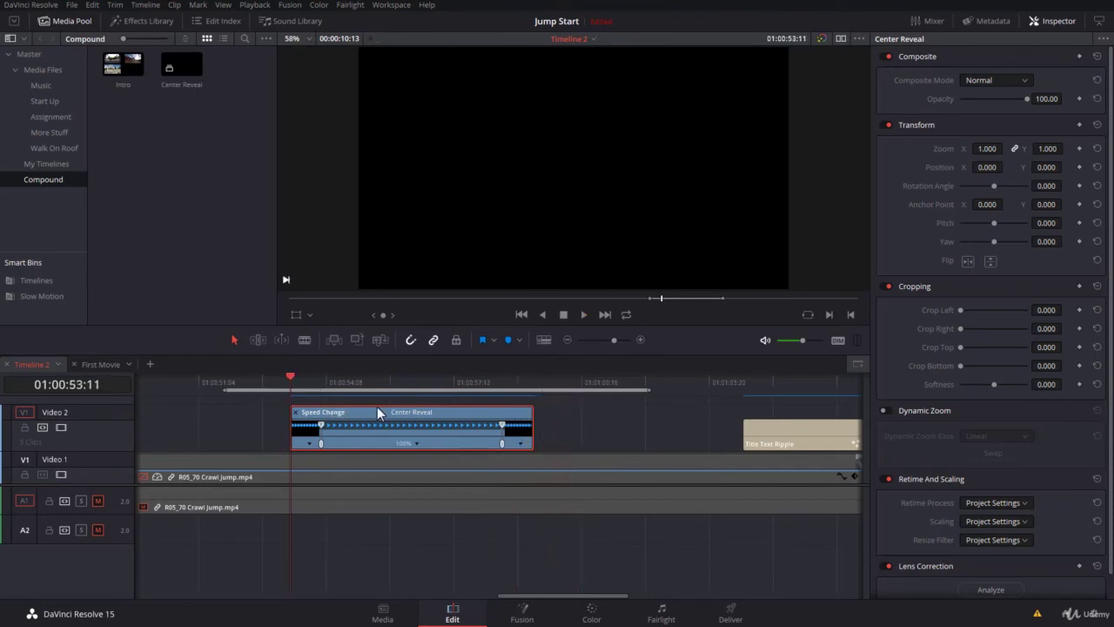
left_click(309, 443)
left_click(367, 499)
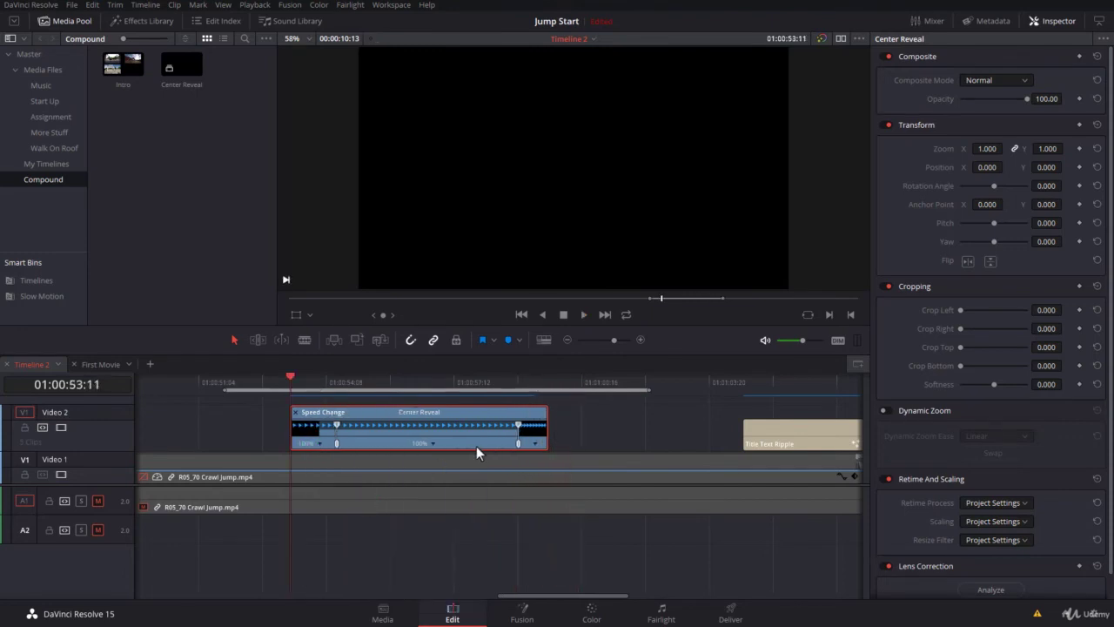
left_click(534, 442)
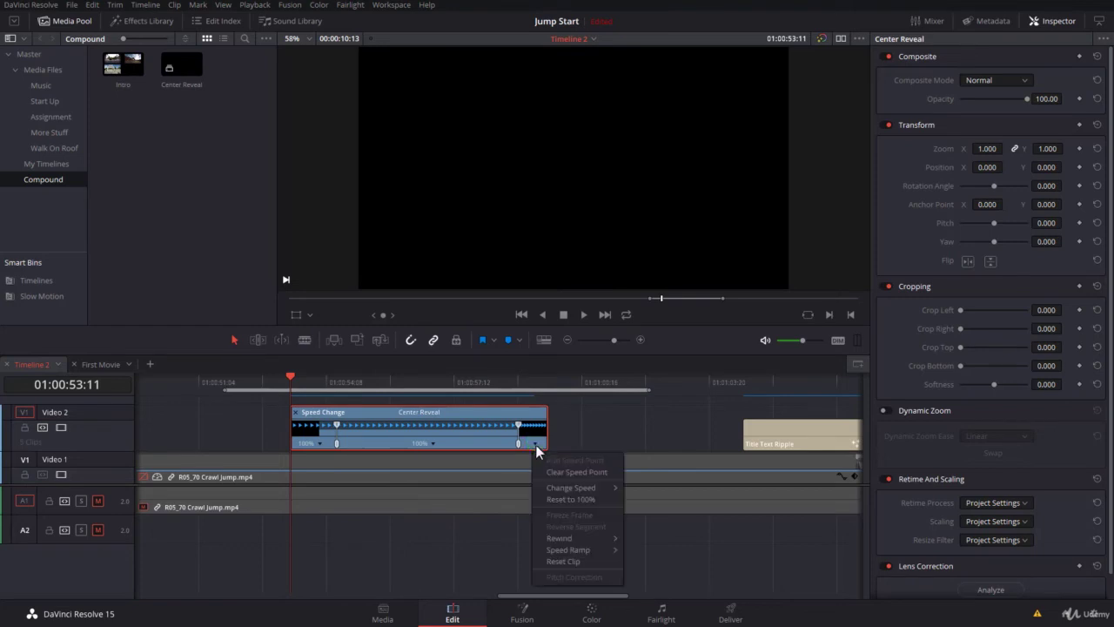
left_click(570, 498)
left_click(572, 498)
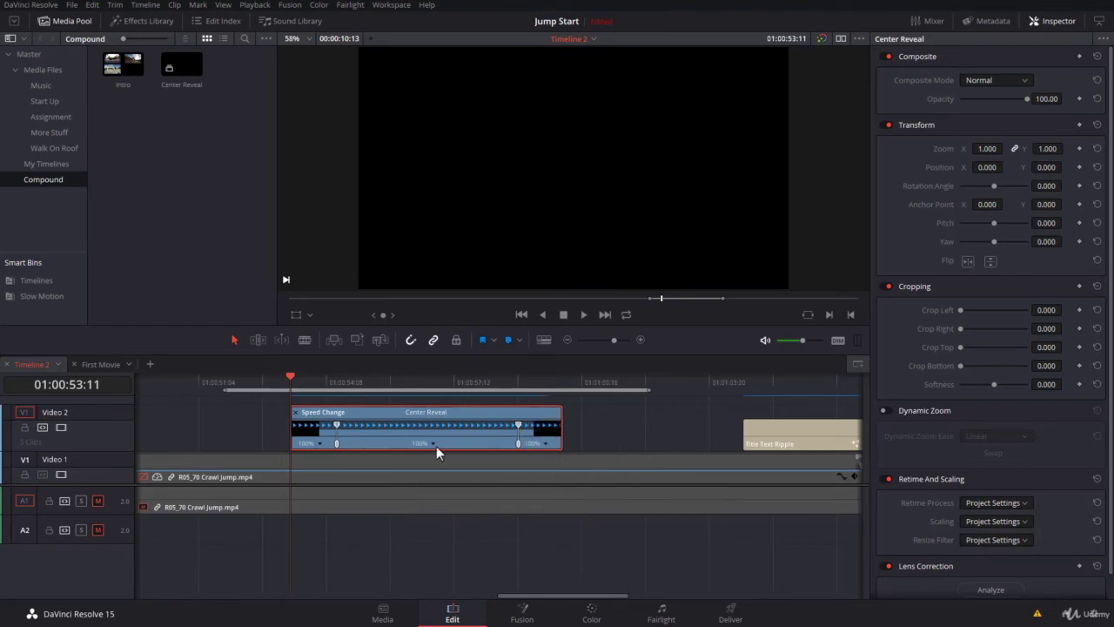
Step: Slide the clip earlier on the timeline and slow its middle section to 50%
left_click_drag(451, 410, 398, 409)
left_click(381, 443)
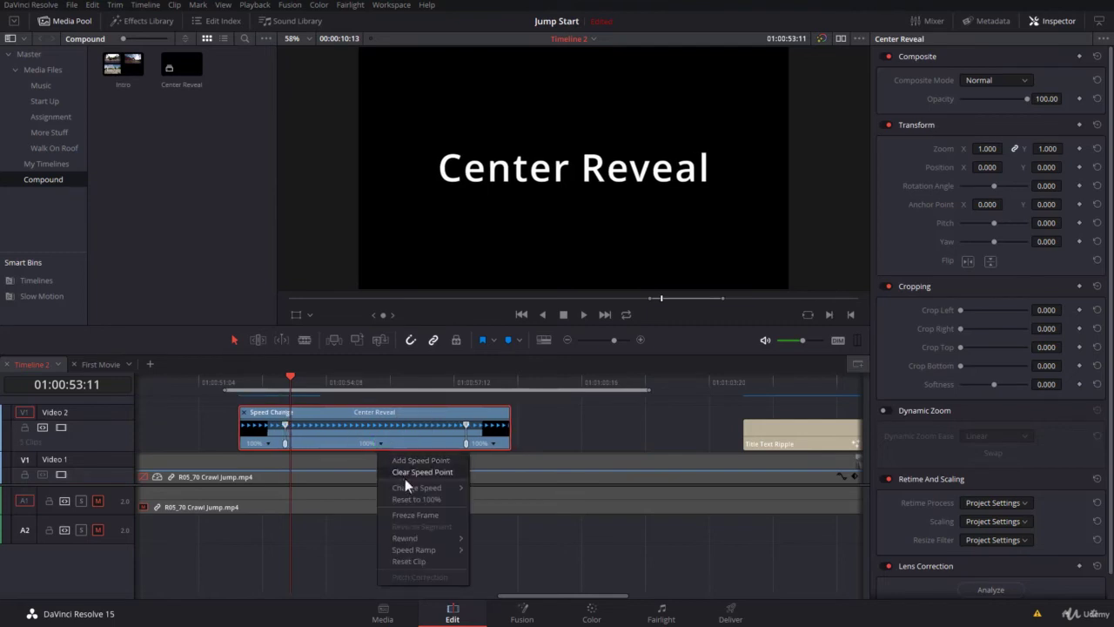
mouse_move(411, 488)
left_click(476, 513)
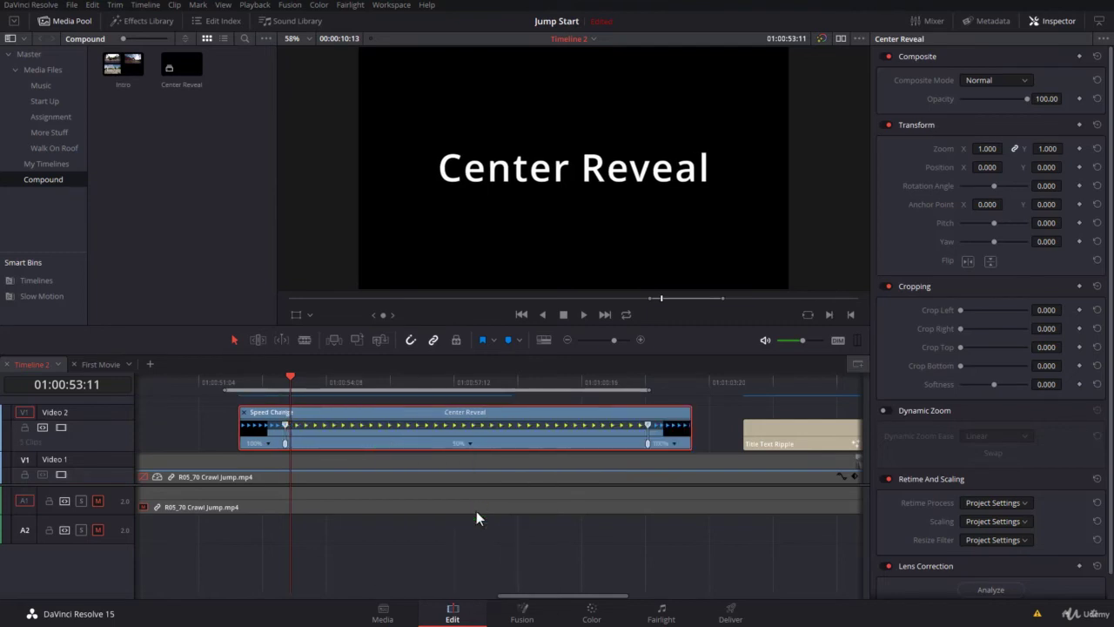
left_click_drag(654, 388, 711, 387)
key("ctrl+z")
Step: Play the slowed title from just before it, then show the Effects Library titles list
left_click_drag(269, 380, 227, 391)
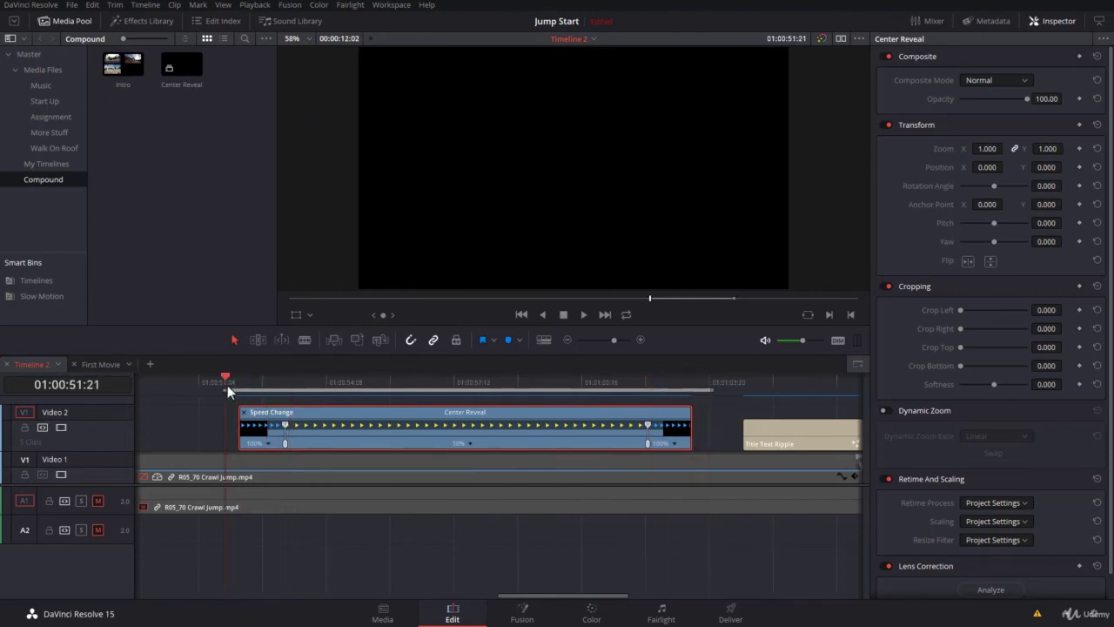
key("space")
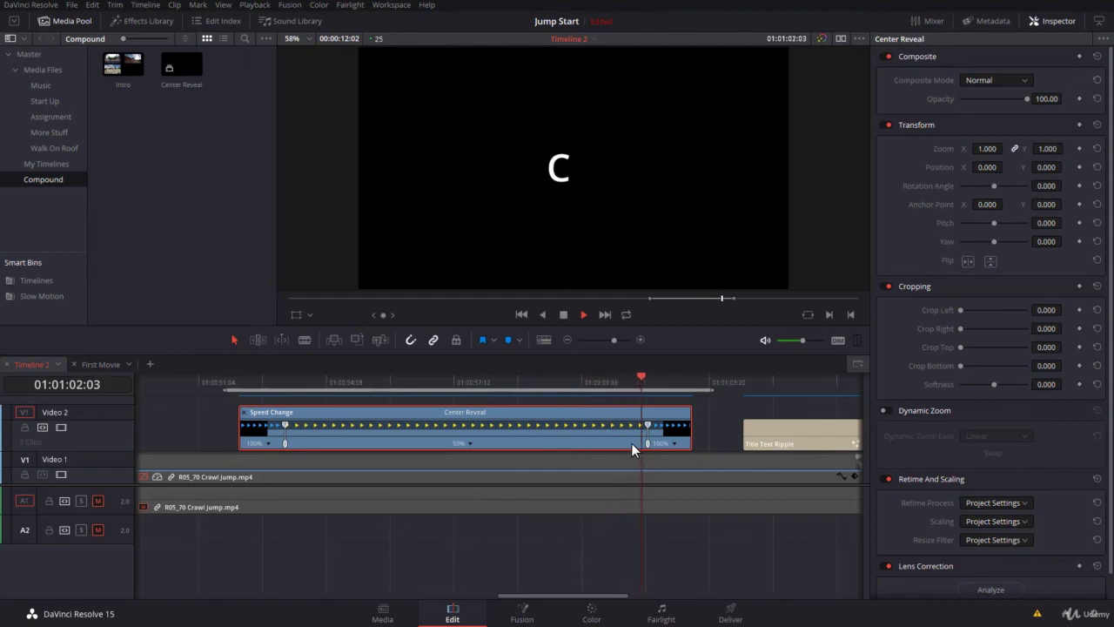
key("alt+slash")
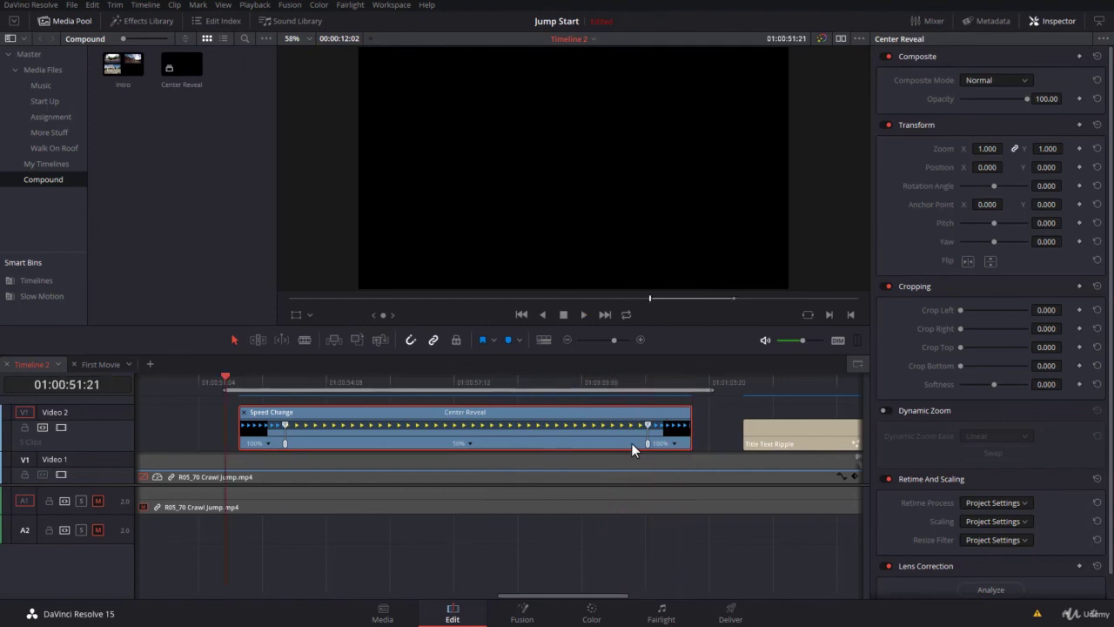
left_click(166, 24)
scroll(156, 299, "down", 2)
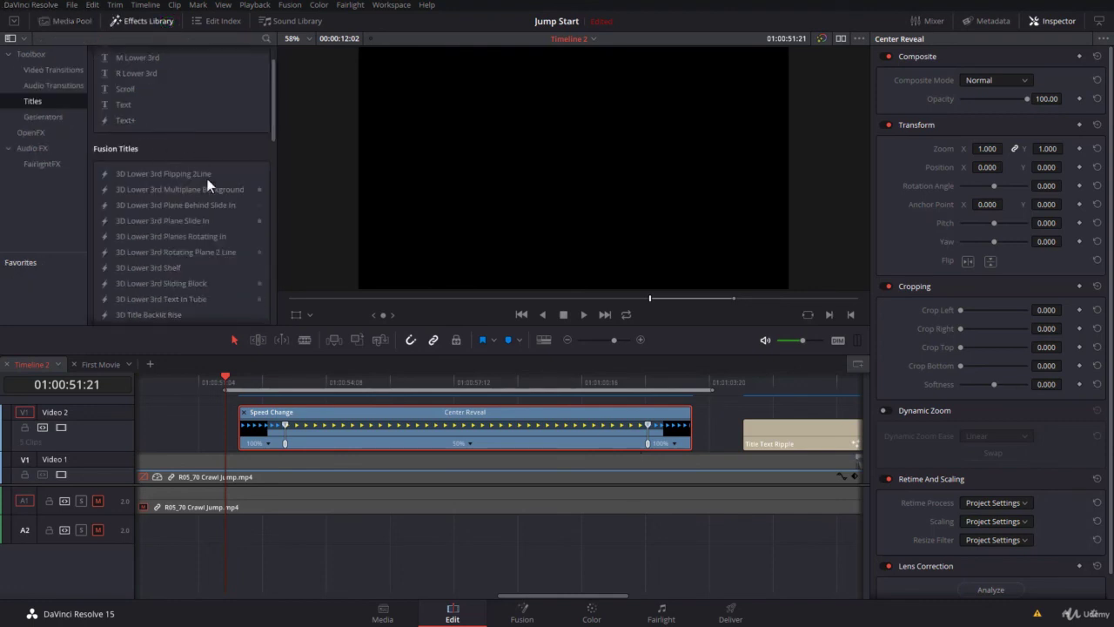